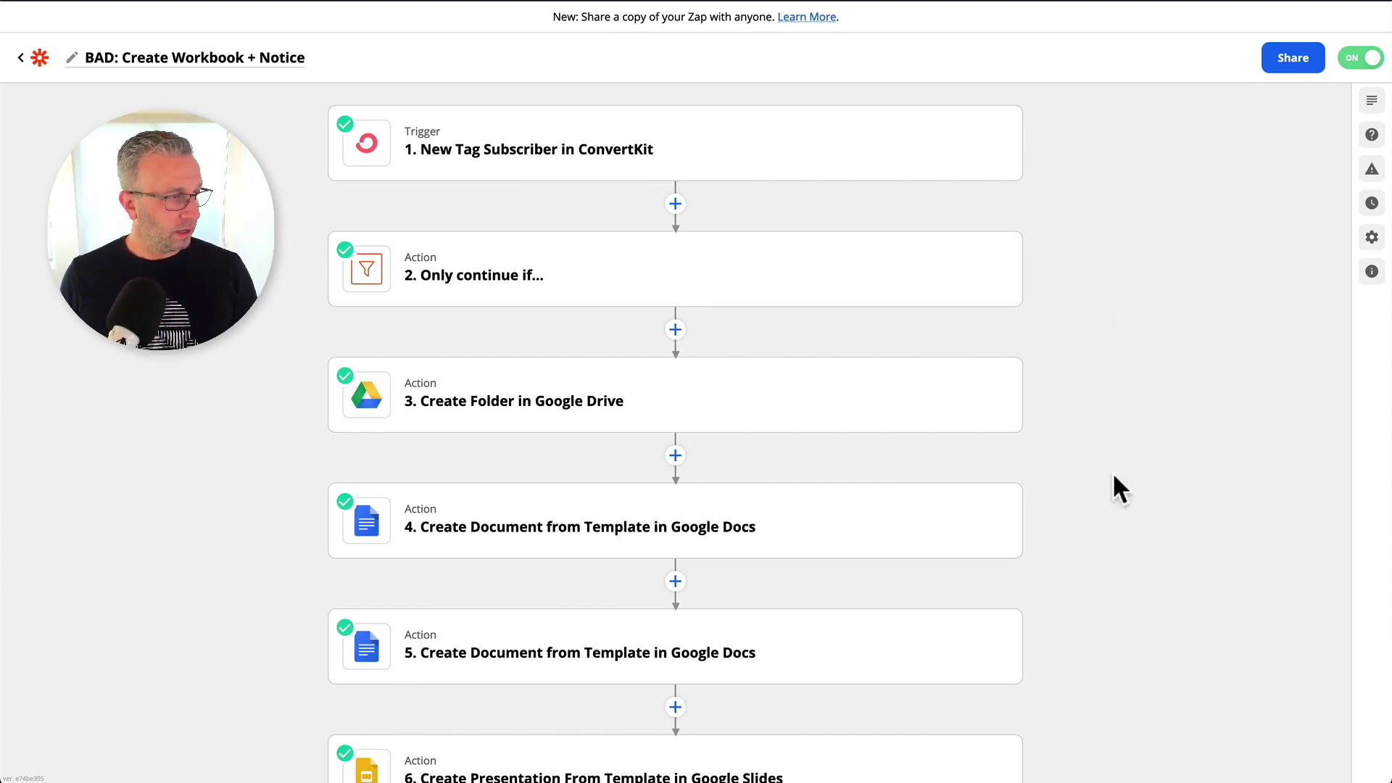
- Scroll down through the current Zap to review its steps
{"action": "scroll", "coordinate": [1098, 573], "scroll_direction": "down", "scroll_amount": 3}
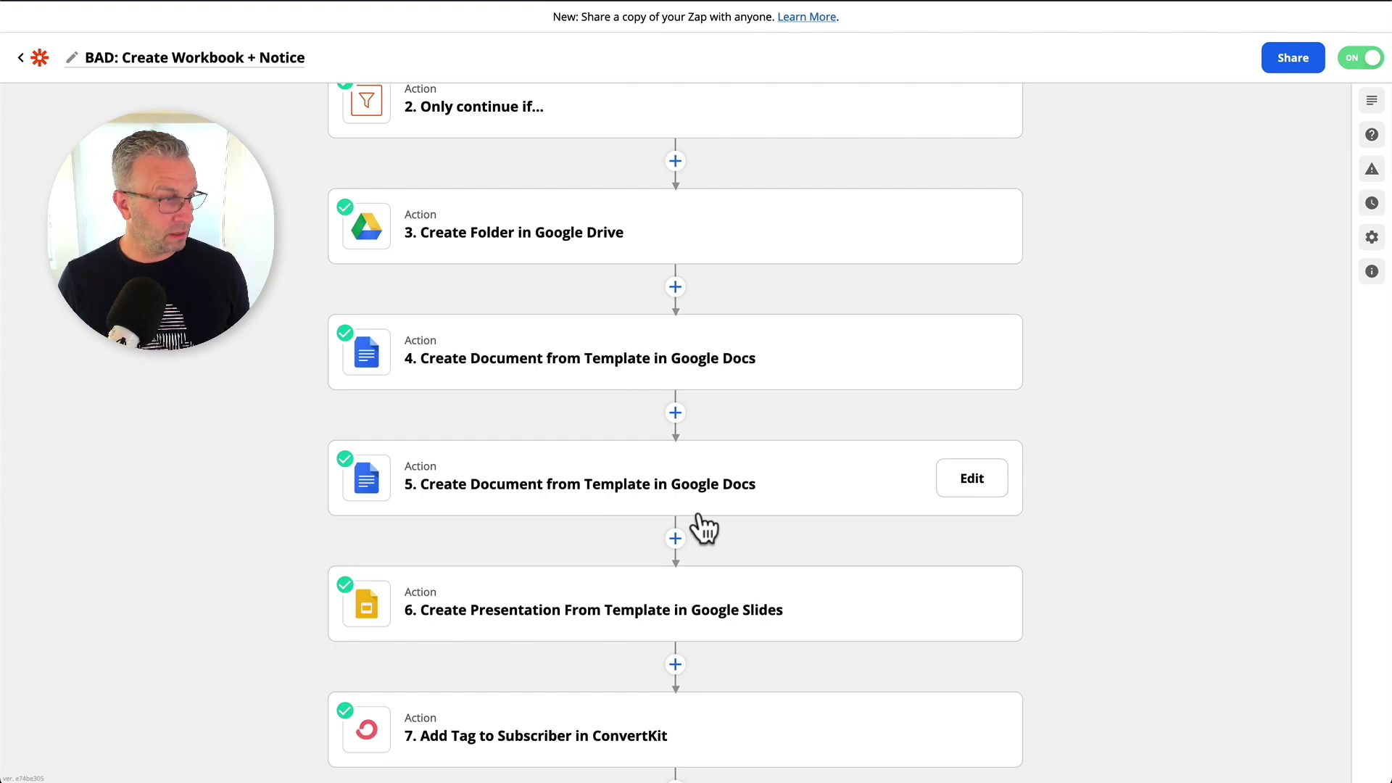
{"action": "scroll", "coordinate": [671, 625], "scroll_direction": "down", "scroll_amount": 3}
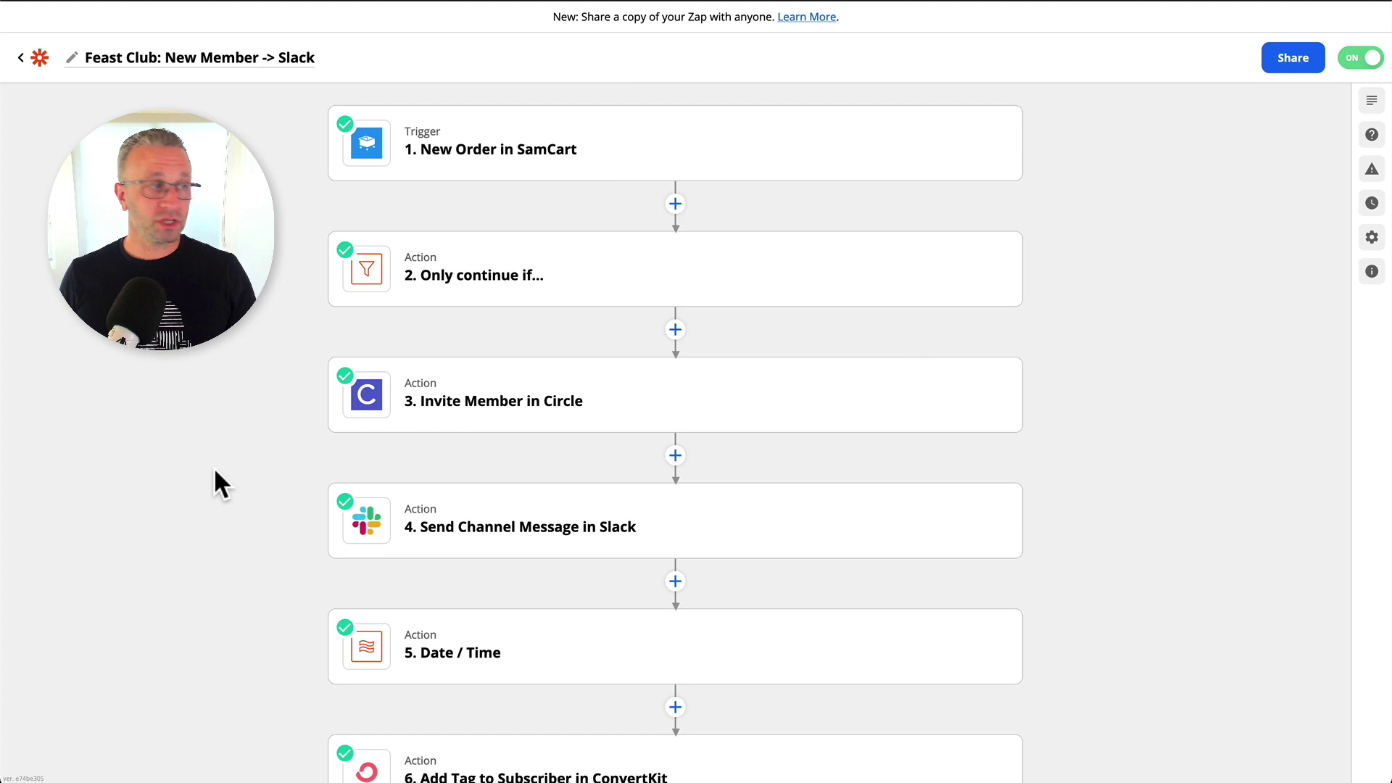
- Scroll through the Feast Club Zap's steps and head back to the Welcome to Zapier dashboard
{"action": "scroll", "coordinate": [232, 447], "scroll_direction": "down", "scroll_amount": 4}
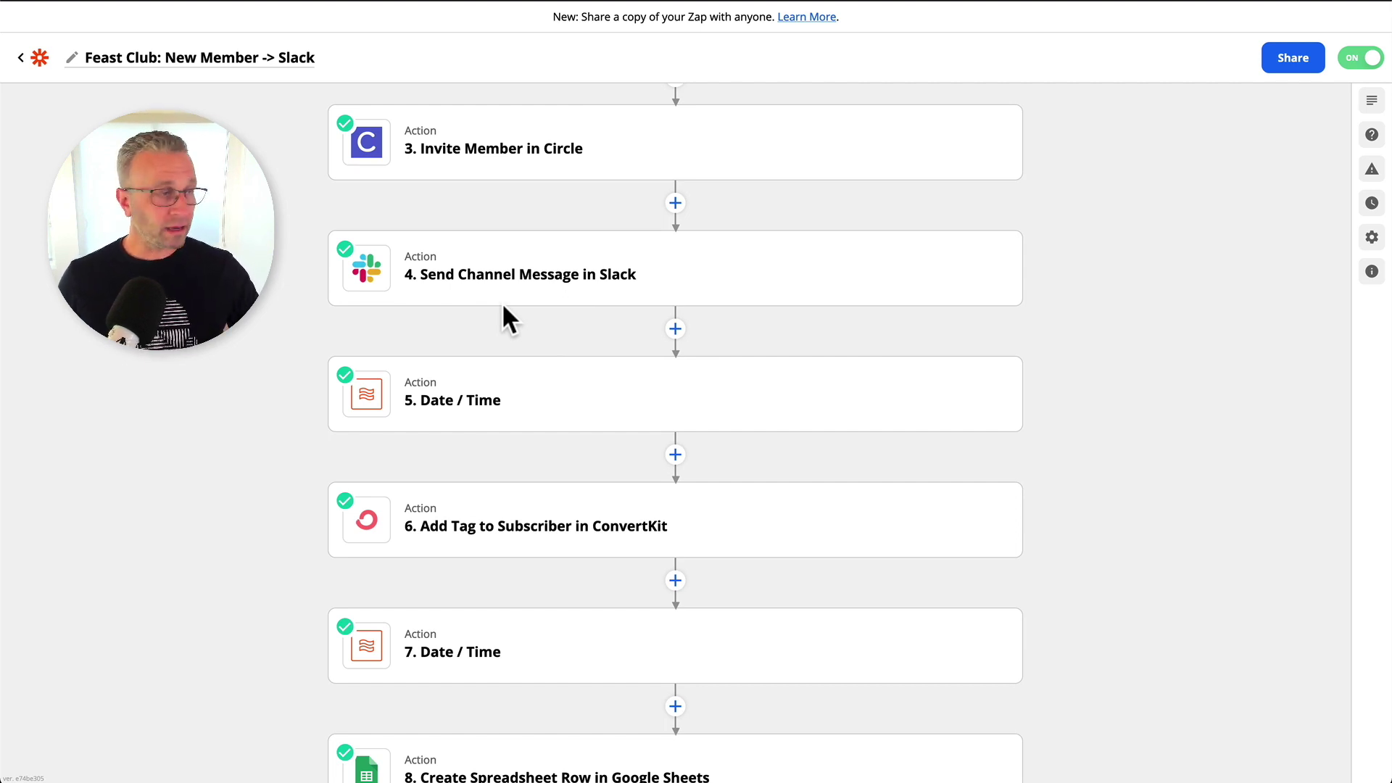
{"action": "scroll", "coordinate": [401, 524], "scroll_direction": "down", "scroll_amount": 2}
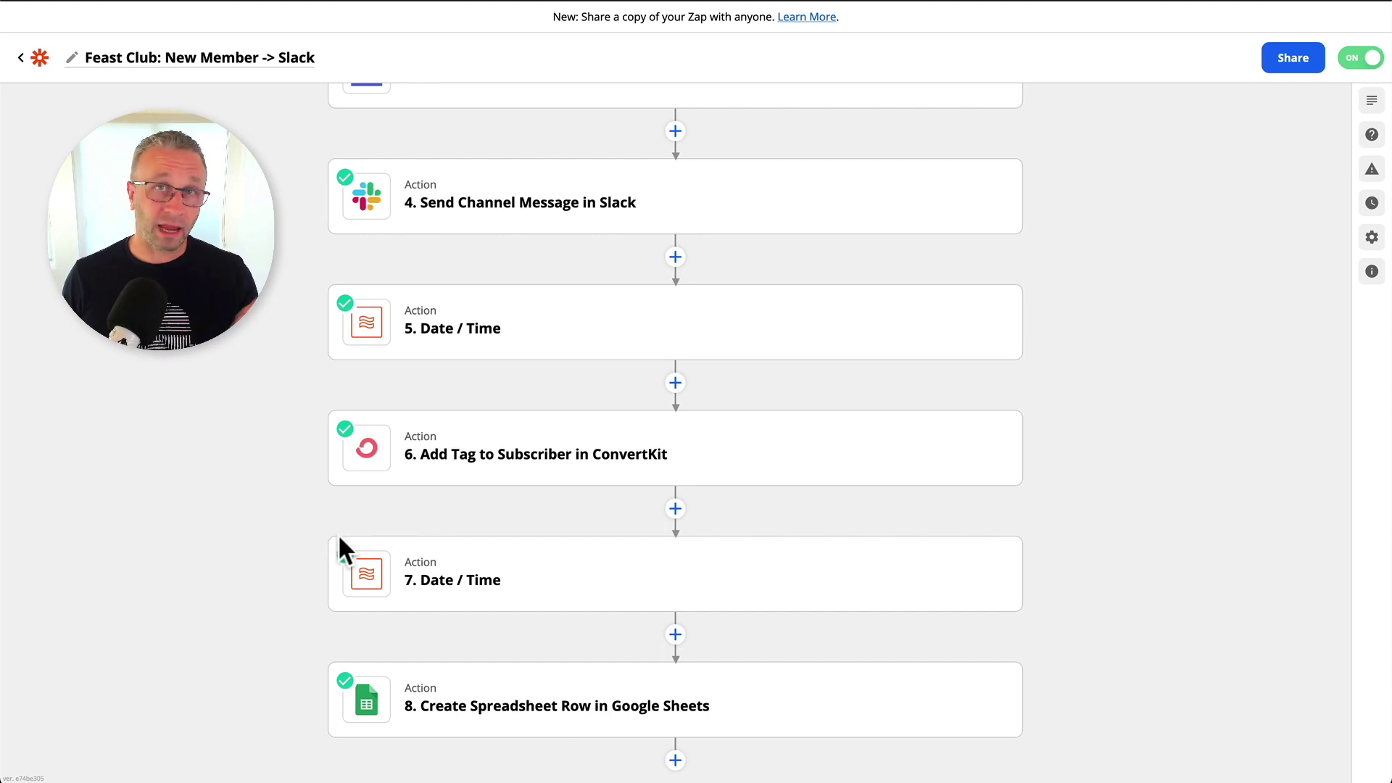
{"action": "mouse_move", "coordinate": [517, 709]}
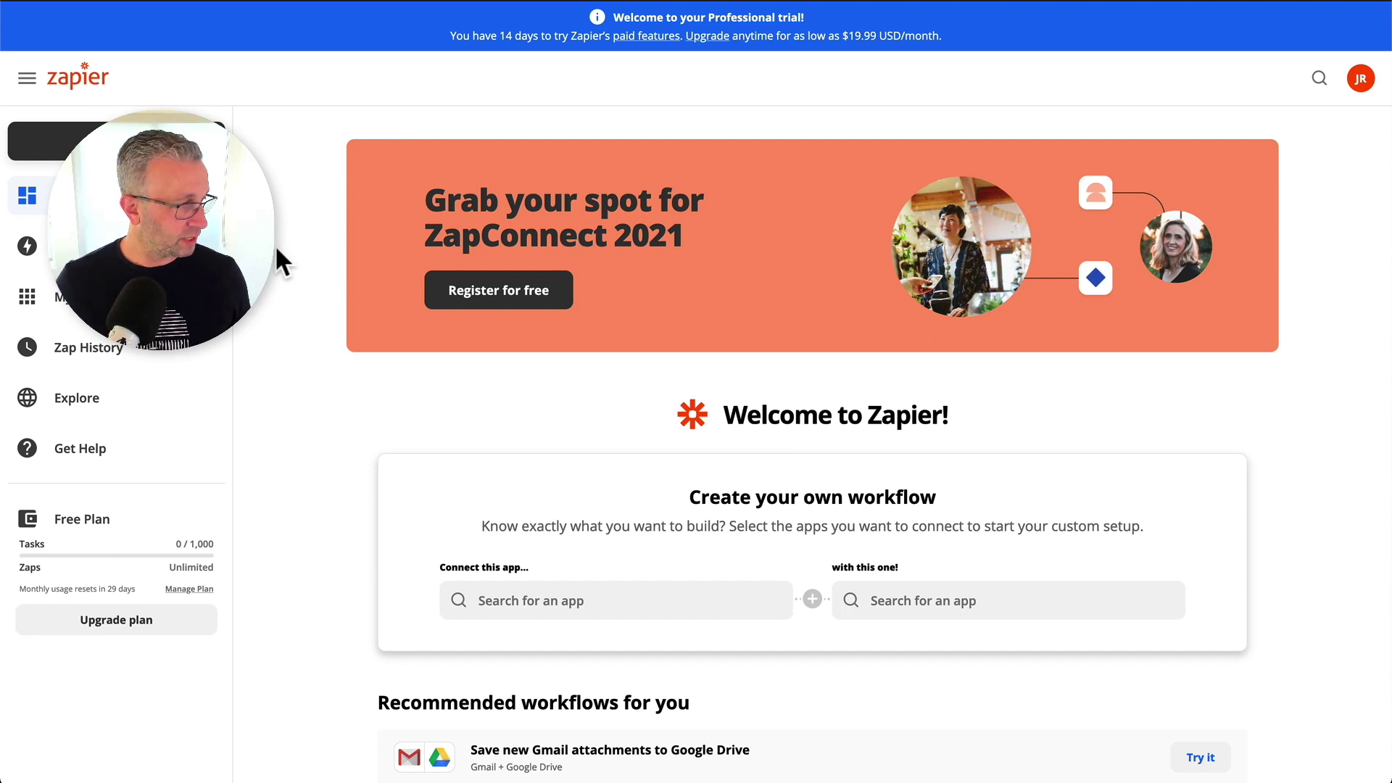
- Add a new ConvertKit connection from My Apps by searching 'Conver', bringing up the API Secret request
{"action": "left_click", "coordinate": [73, 297]}
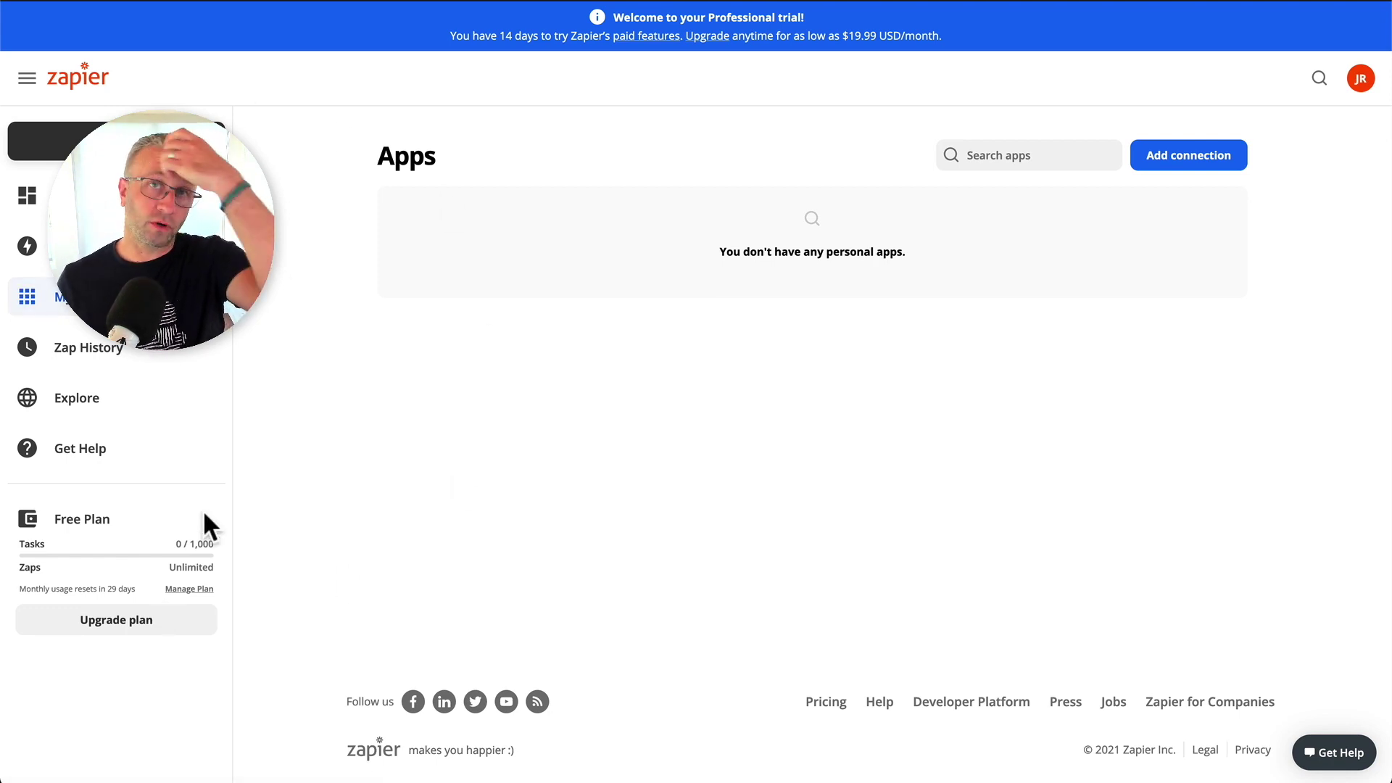
{"action": "left_click", "coordinate": [1206, 152]}
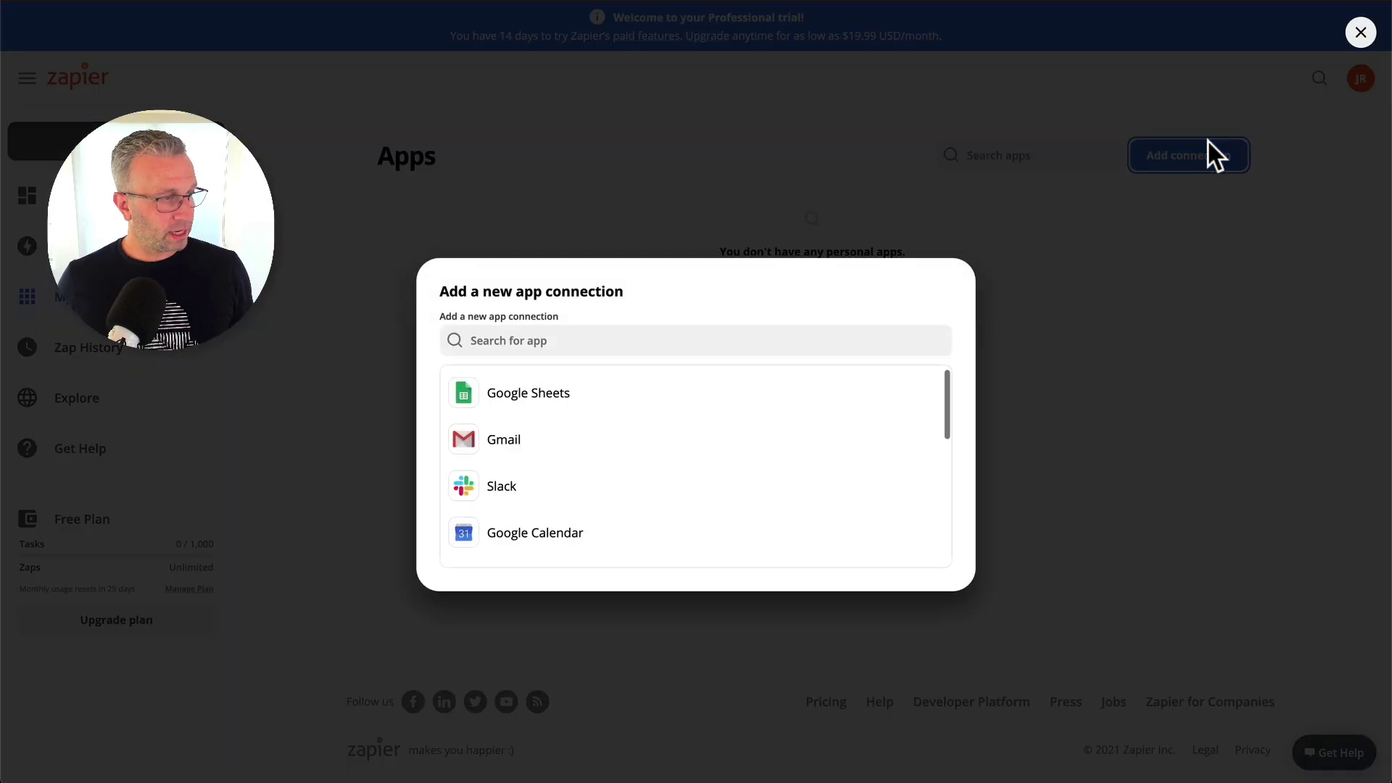
{"action": "type", "text": "Conver"}
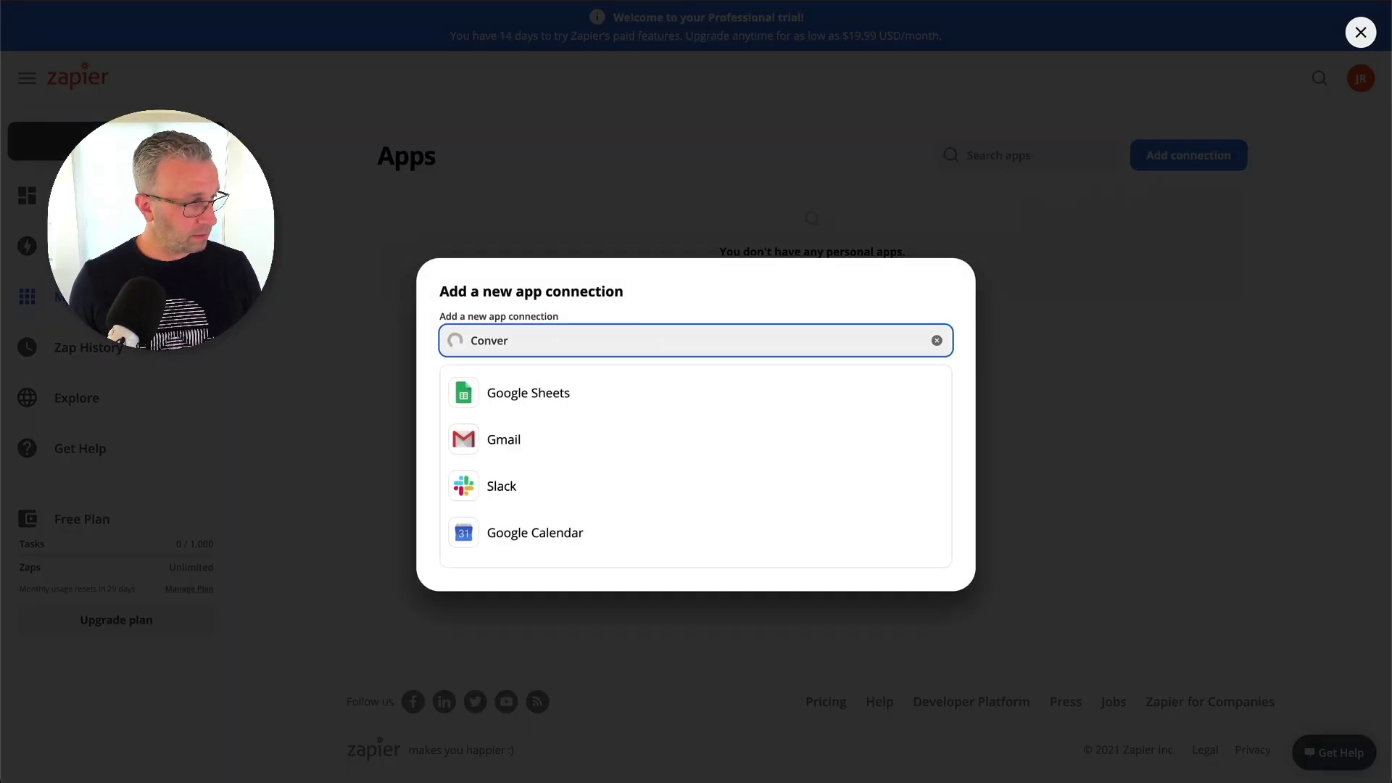
{"action": "left_click", "coordinate": [618, 392]}
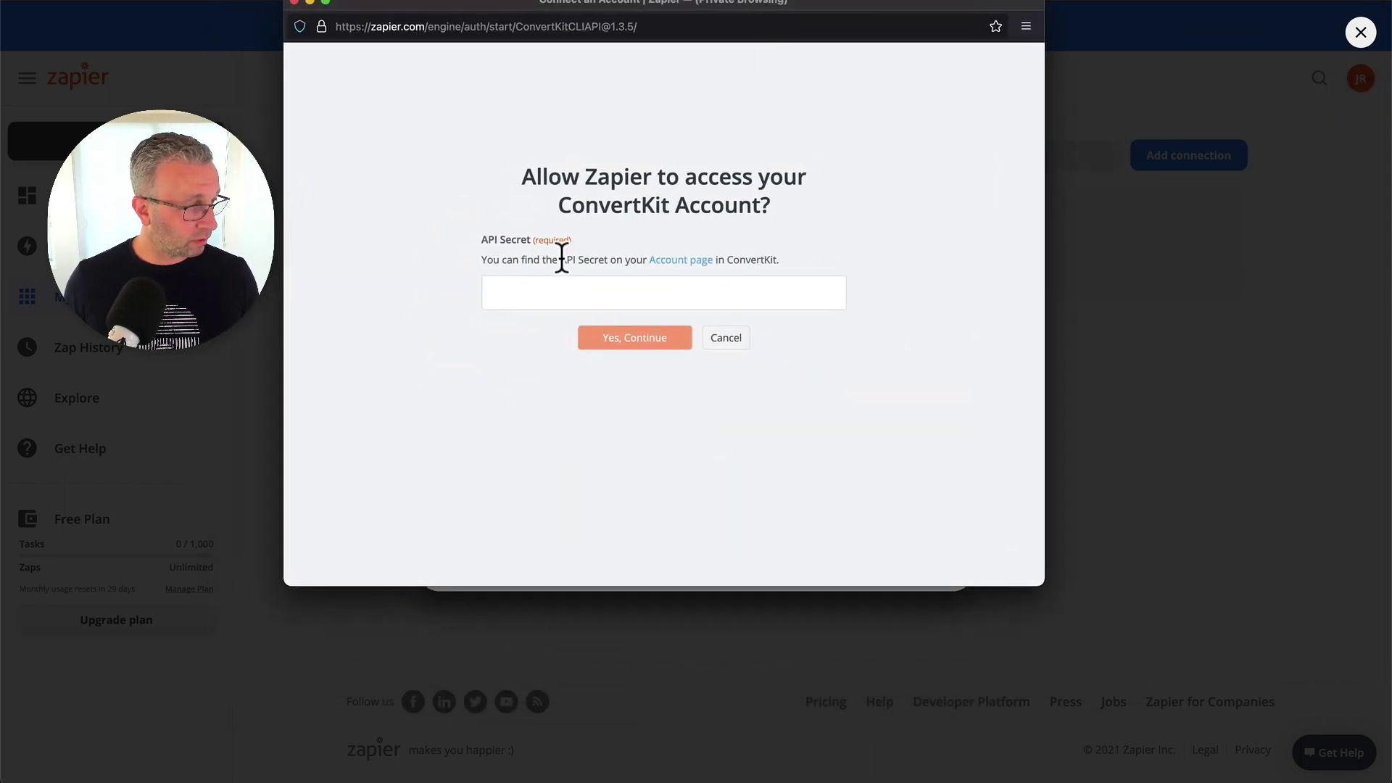
{"action": "left_click_drag", "start_coordinate": [522, 258], "coordinate": [612, 259]}
- Open ConvertKit's Advanced account settings and select the full API Secret value
{"action": "left_click", "coordinate": [615, 259]}
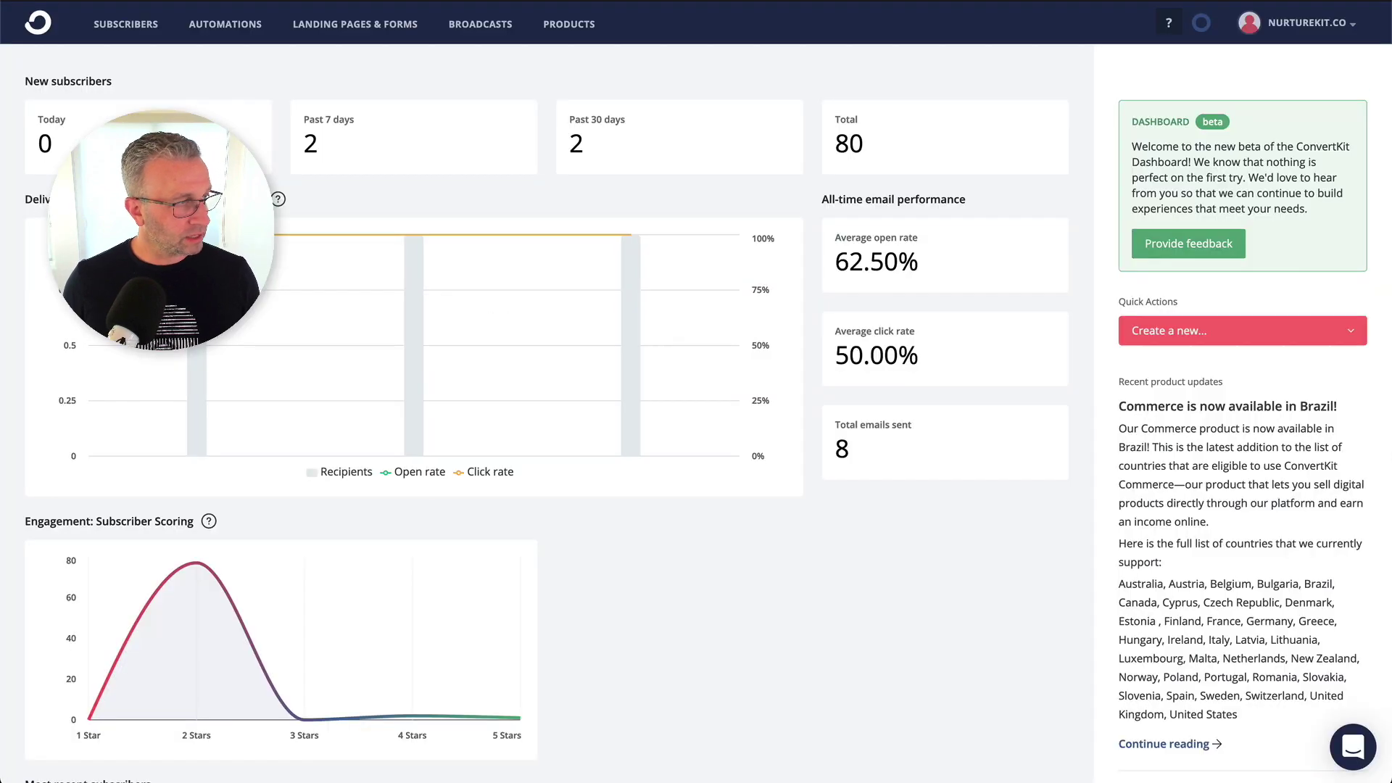
{"action": "left_click", "coordinate": [1306, 24]}
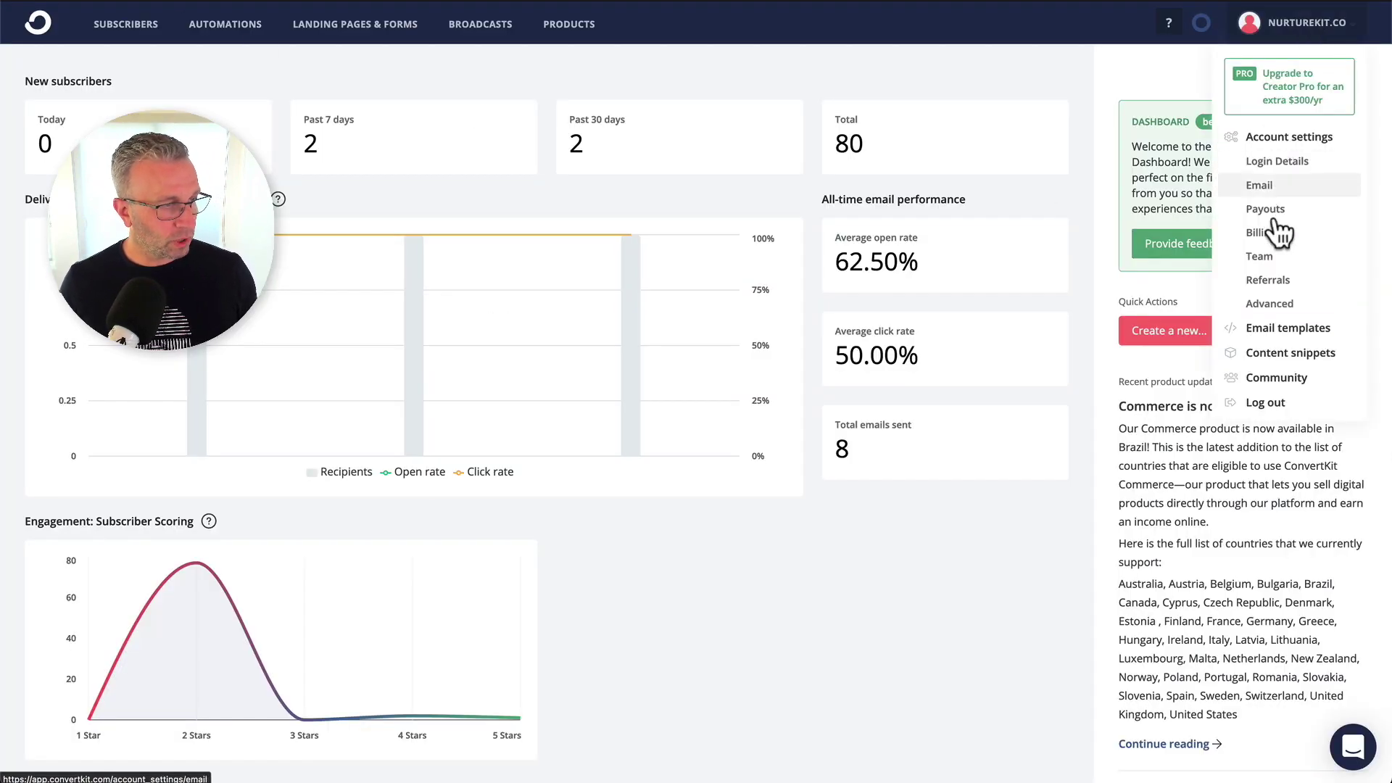
{"action": "left_click", "coordinate": [1262, 308]}
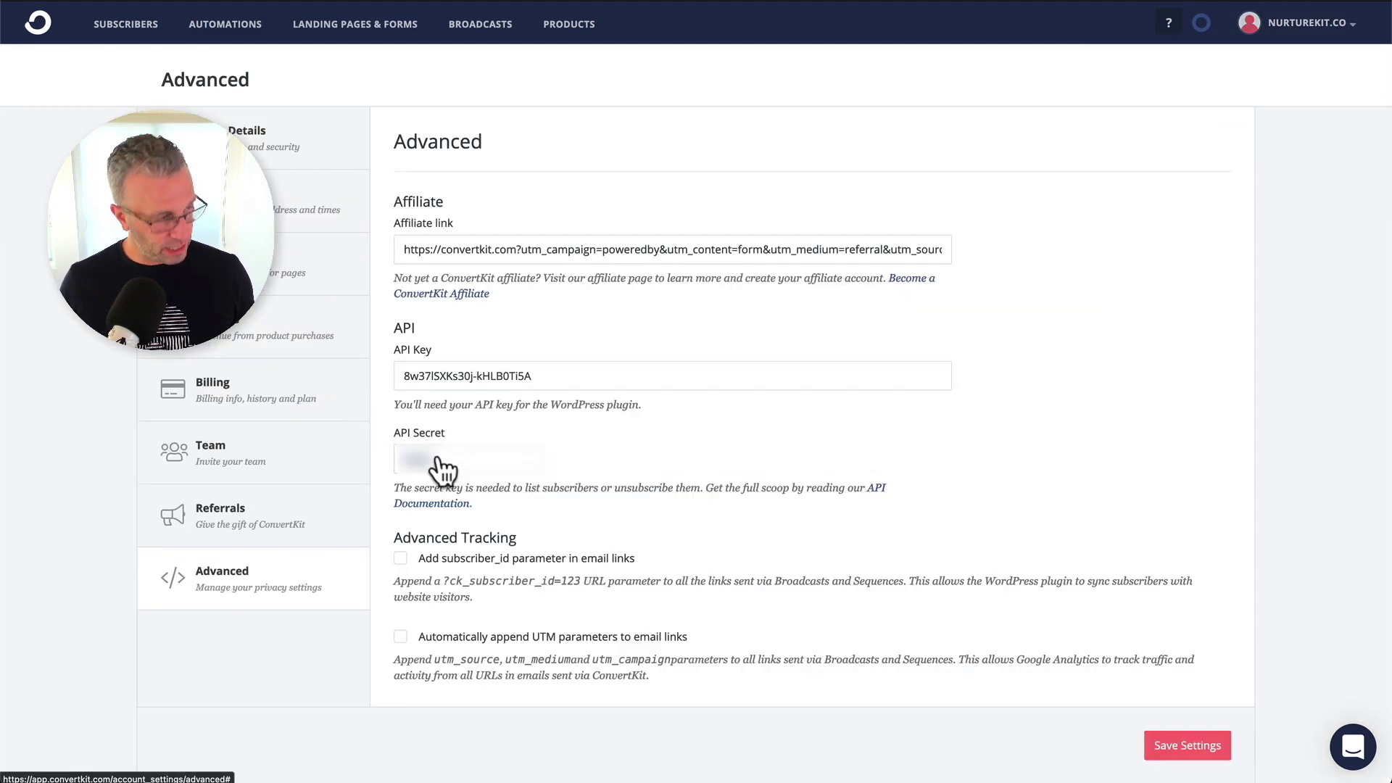
{"action": "left_click", "coordinate": [439, 456]}
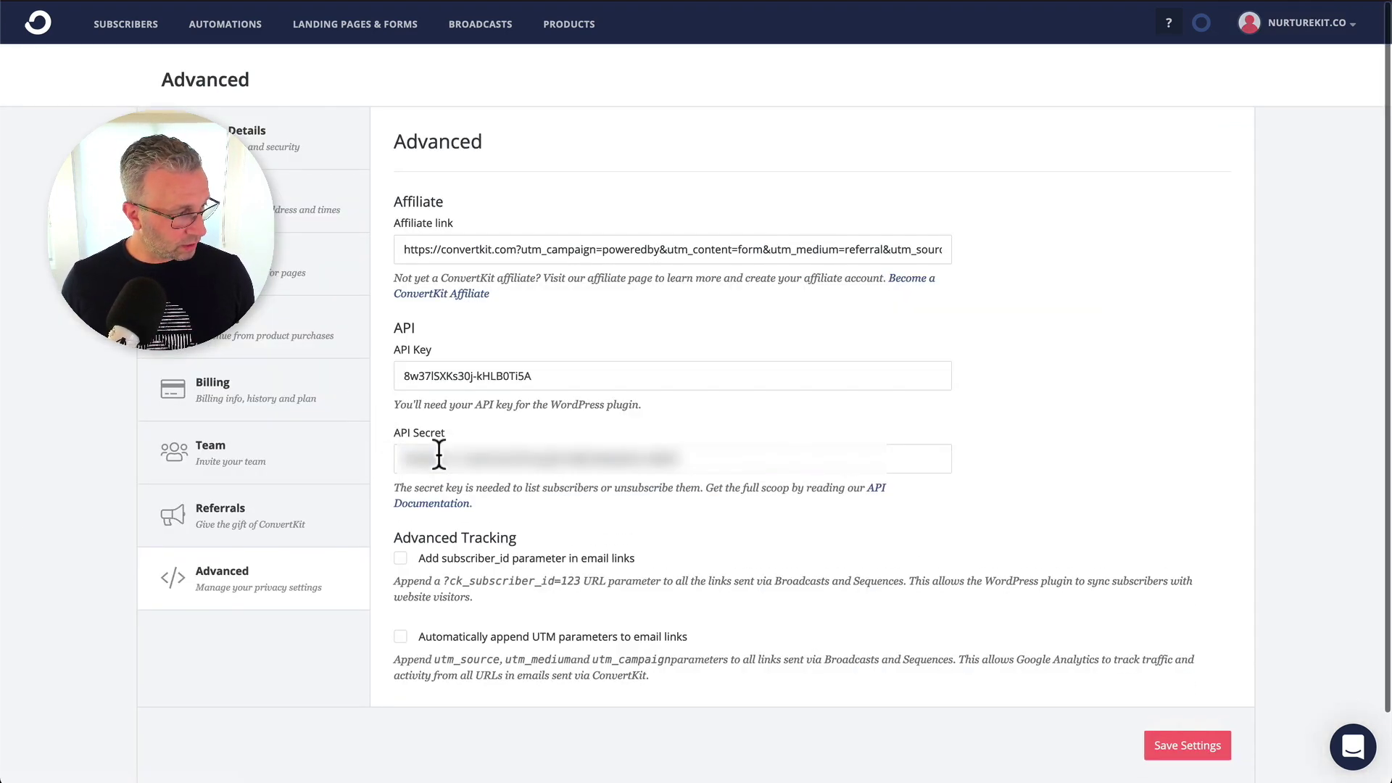
{"action": "triple_click", "coordinate": [496, 457]}
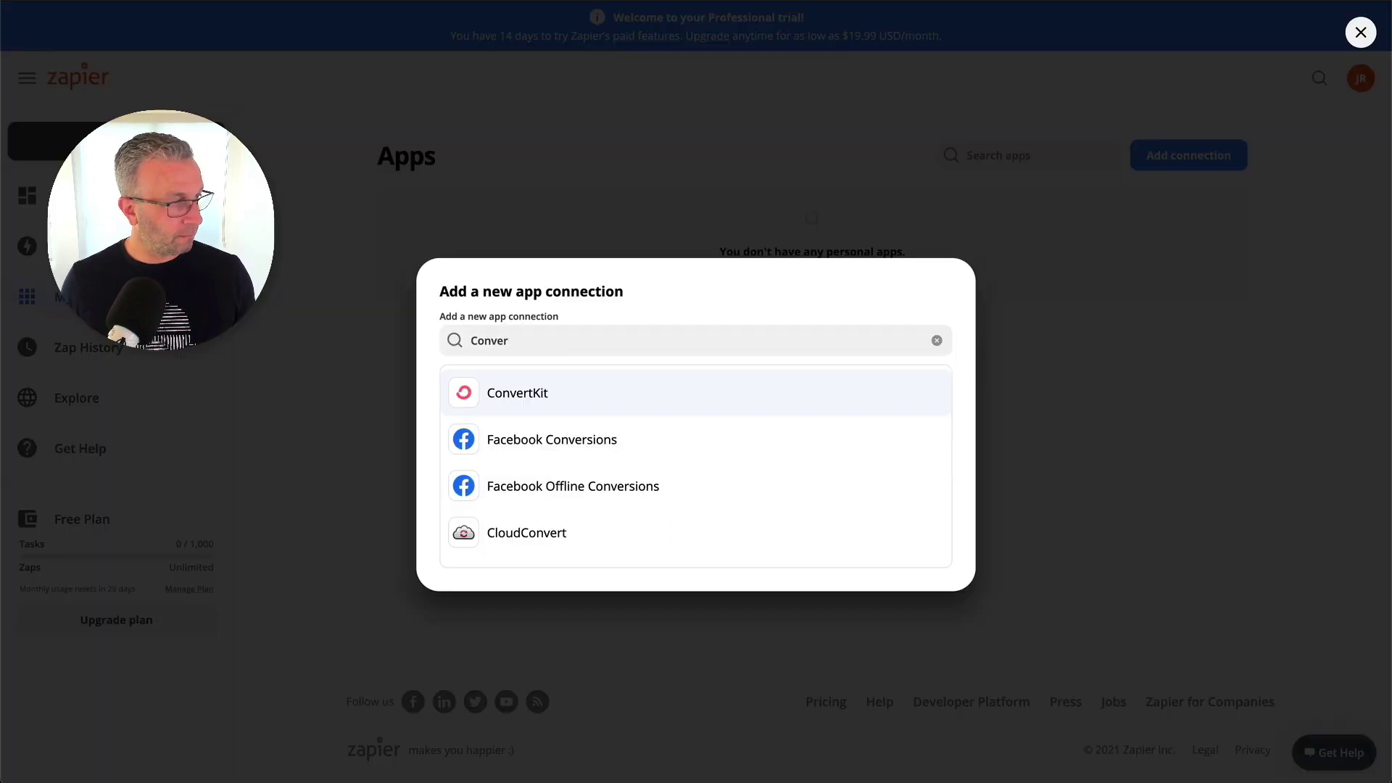
- Paste the ConvertKit API Secret into Zapier to save the connection, then start a new Zap
{"action": "key", "text": "Return"}
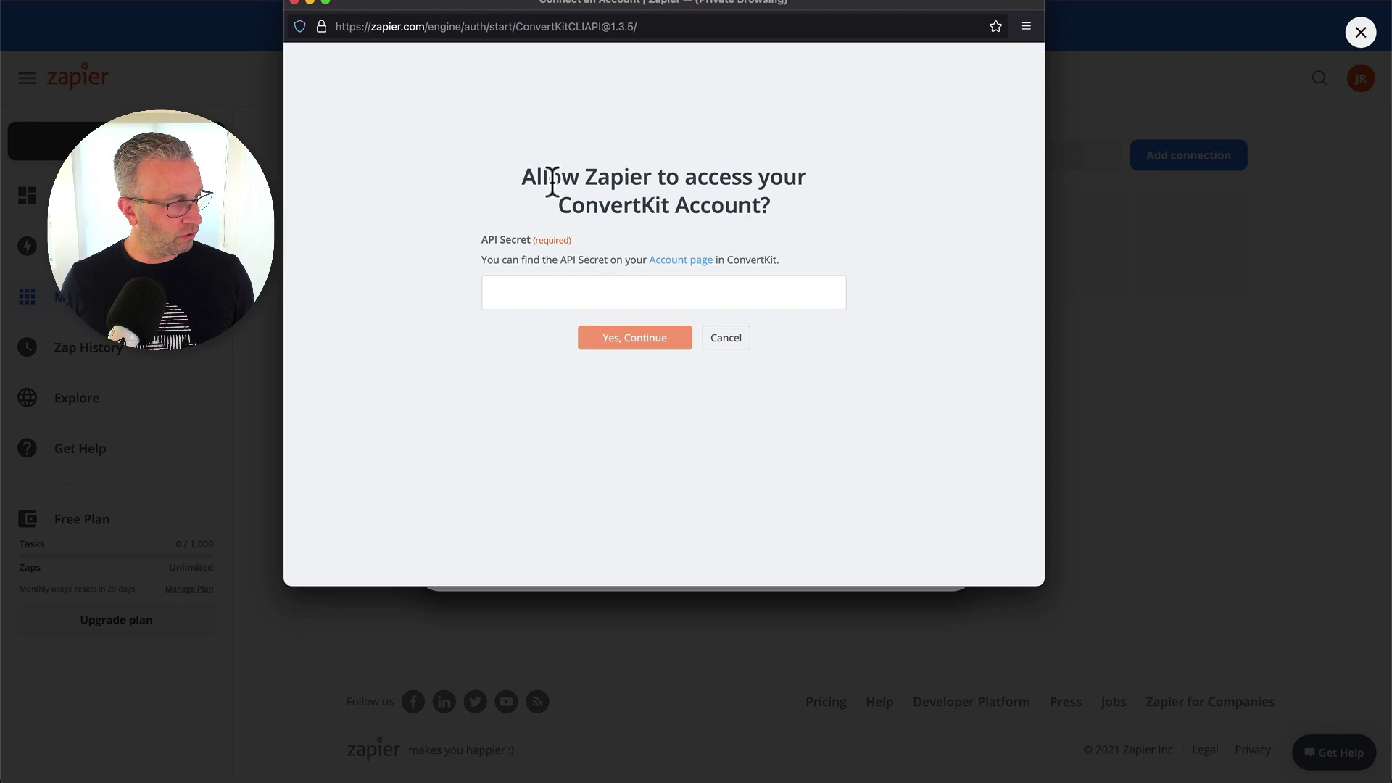
{"action": "key", "text": "super+v"}
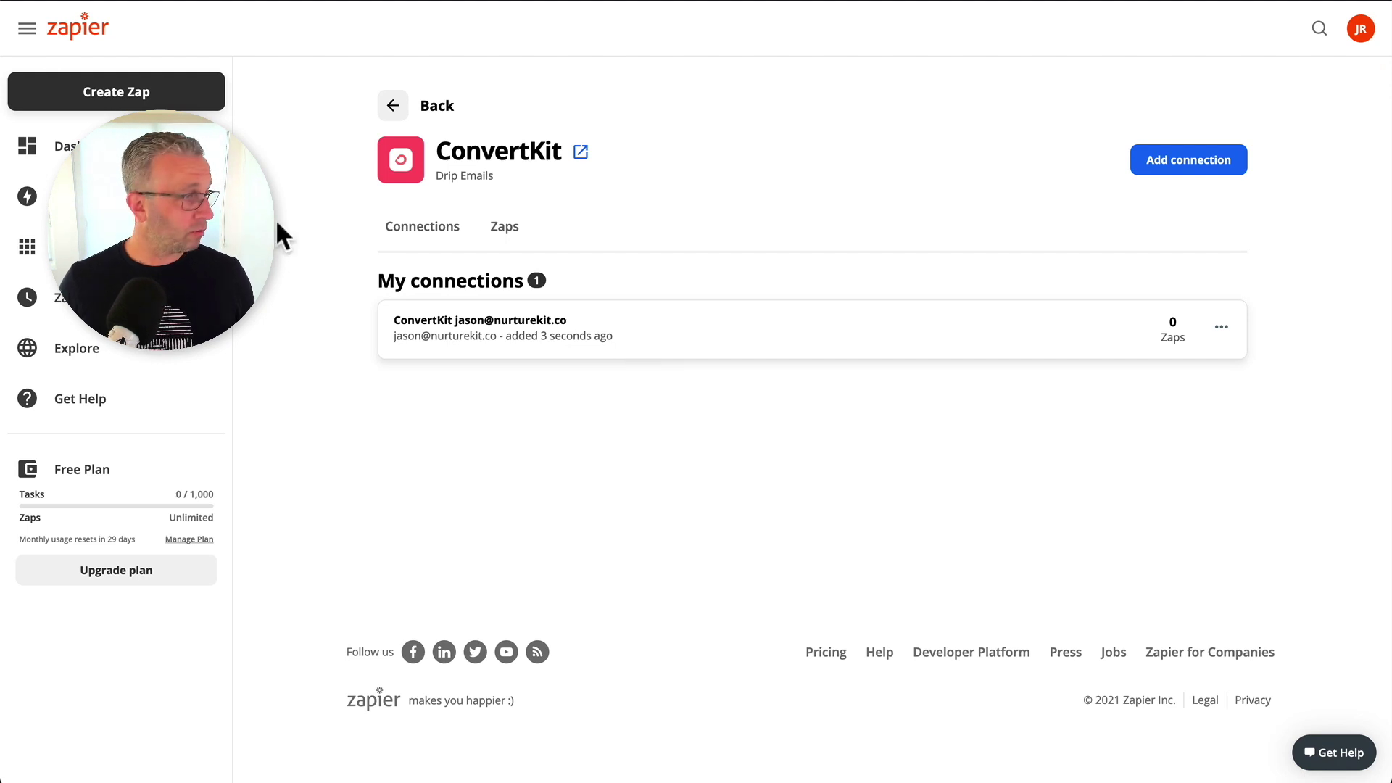
{"action": "left_click", "coordinate": [116, 92]}
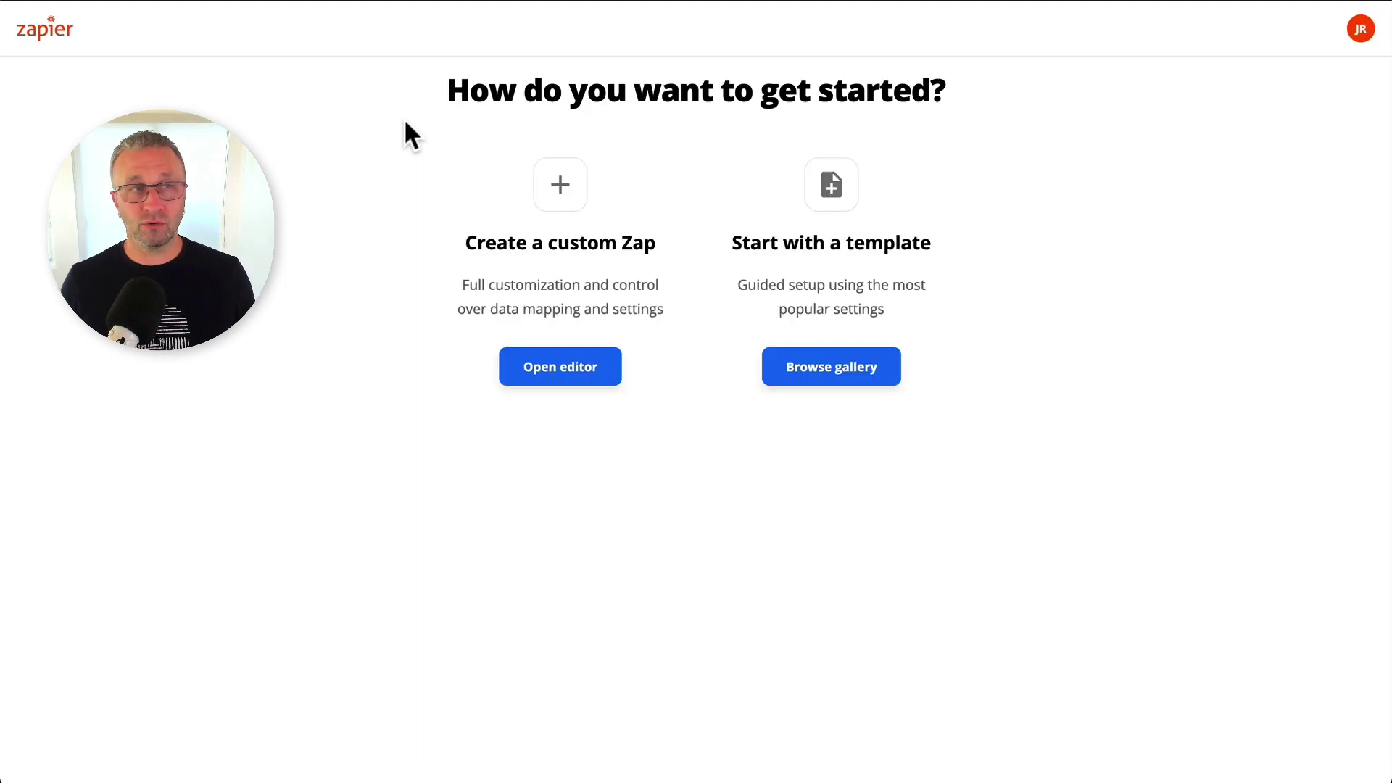
- Build a custom Zap from scratch, searching 'Convertkit' and viewing its available trigger events
{"action": "left_click", "coordinate": [559, 363]}
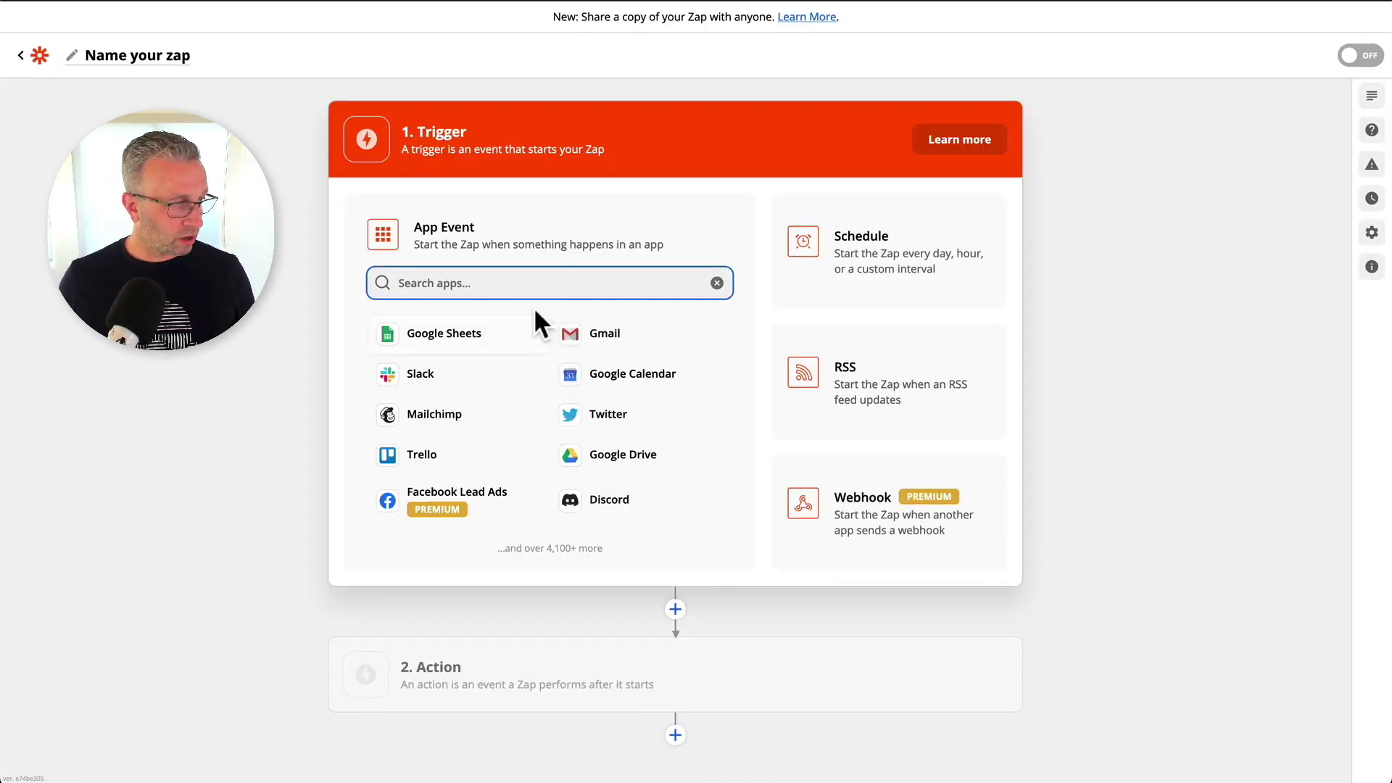
{"action": "type", "text": "Convertkit"}
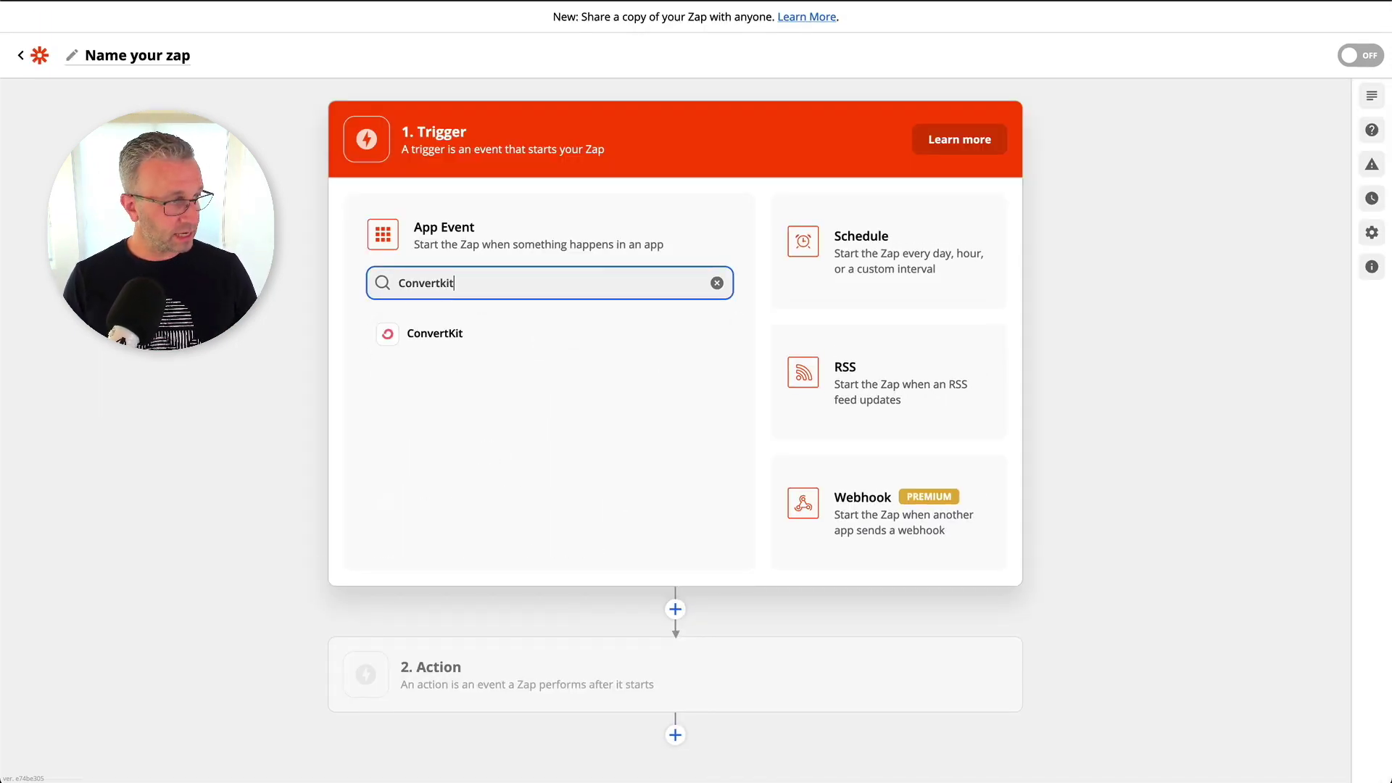
{"action": "left_click", "coordinate": [427, 338]}
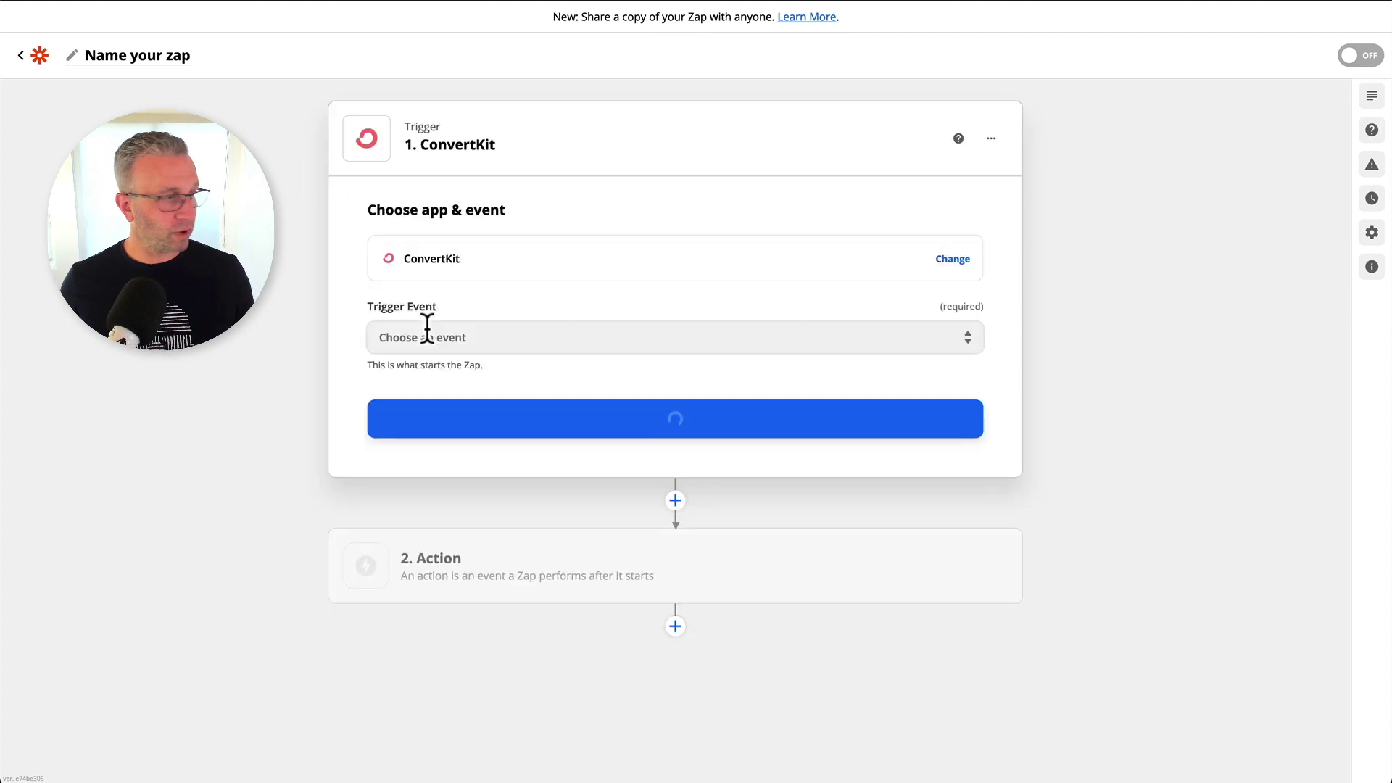
{"action": "left_click", "coordinate": [436, 338]}
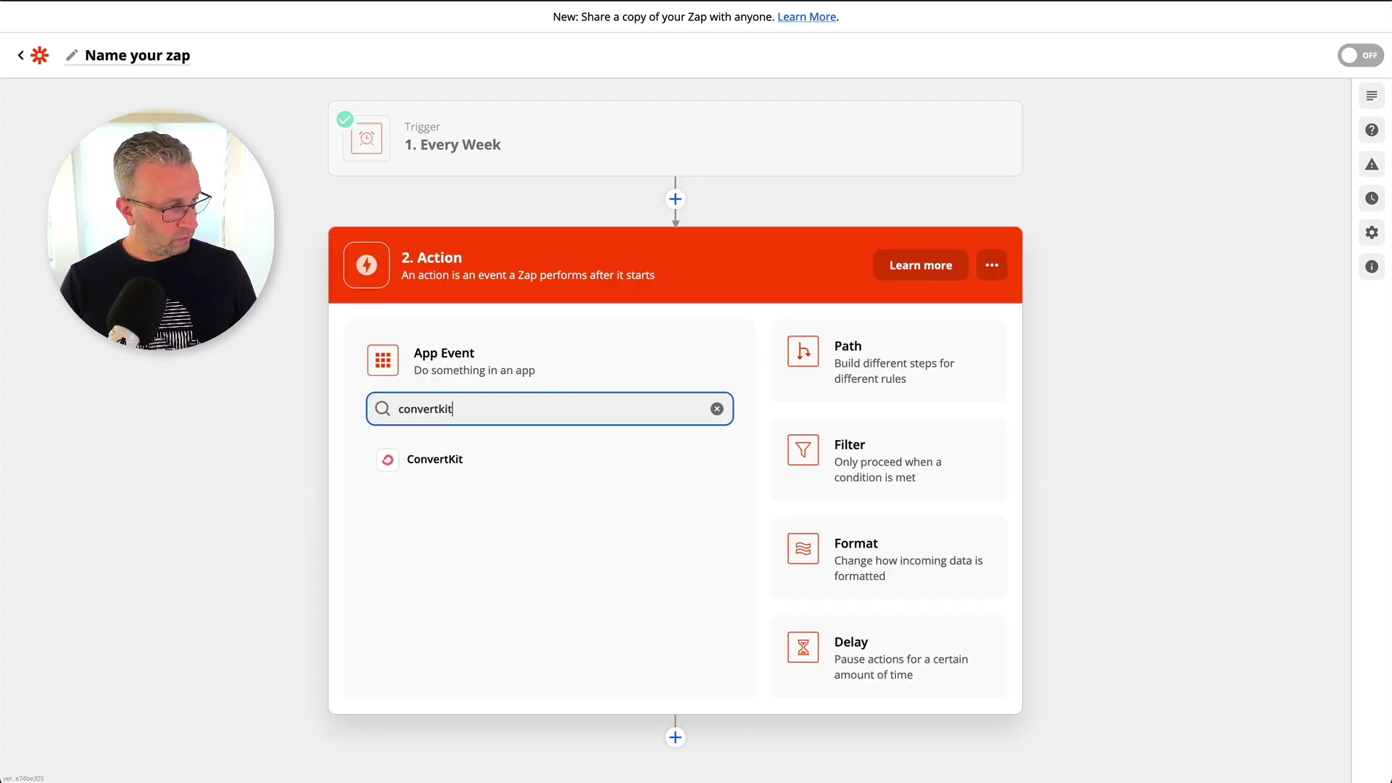
- Use ConvertKit for the action step with the Add Tag to Subscriber event
{"action": "left_click", "coordinate": [427, 463]}
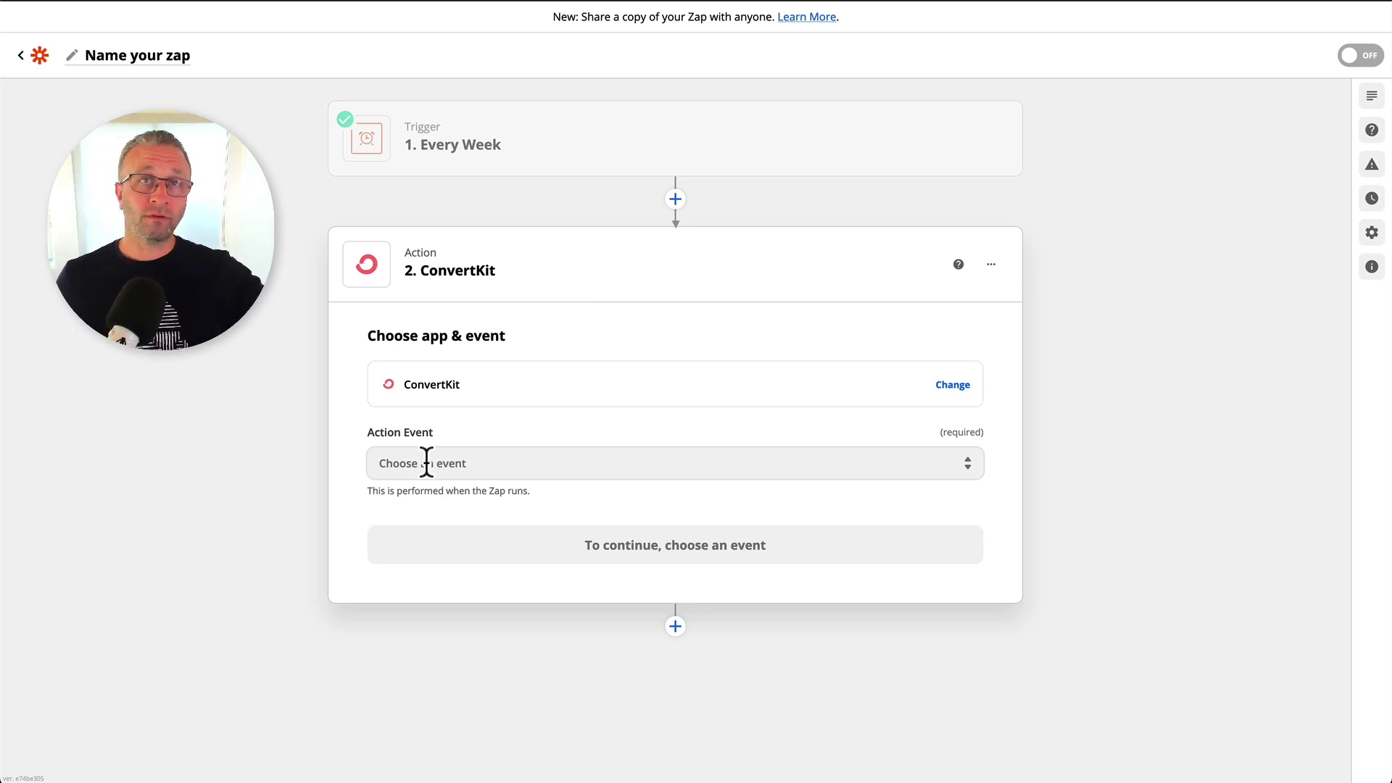
{"action": "left_click", "coordinate": [426, 462]}
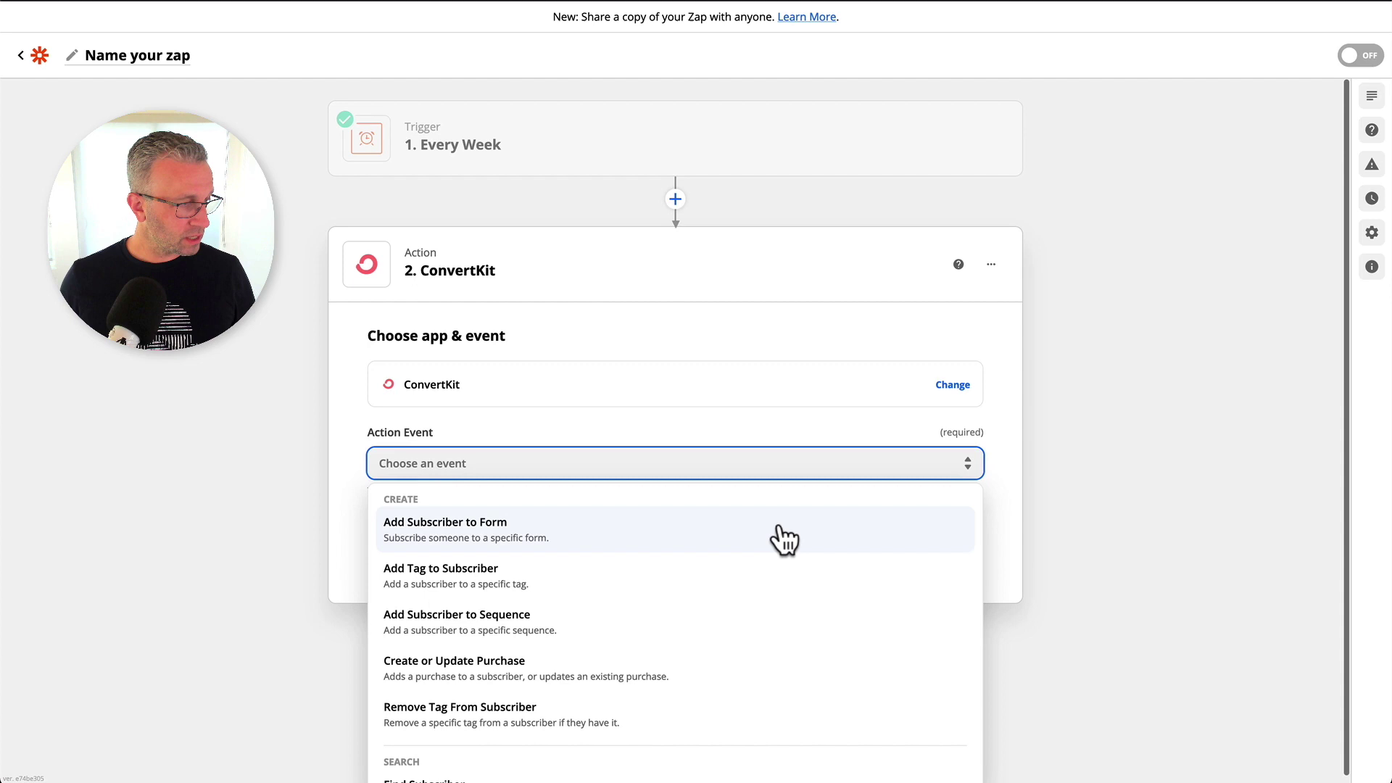
{"action": "scroll", "coordinate": [783, 539], "scroll_direction": "down", "scroll_amount": 1}
{"action": "scroll", "coordinate": [1016, 525], "scroll_direction": "down", "scroll_amount": 1}
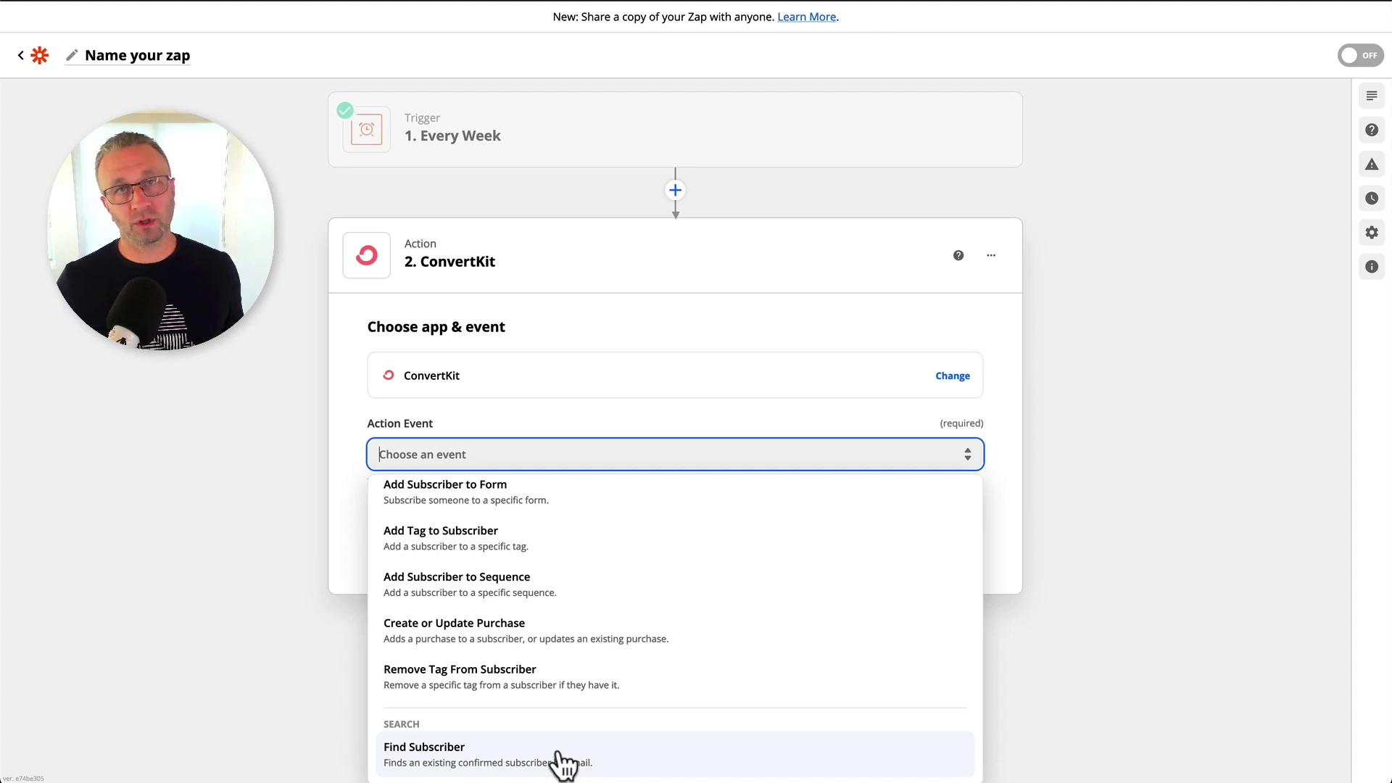
{"action": "left_click", "coordinate": [503, 555]}
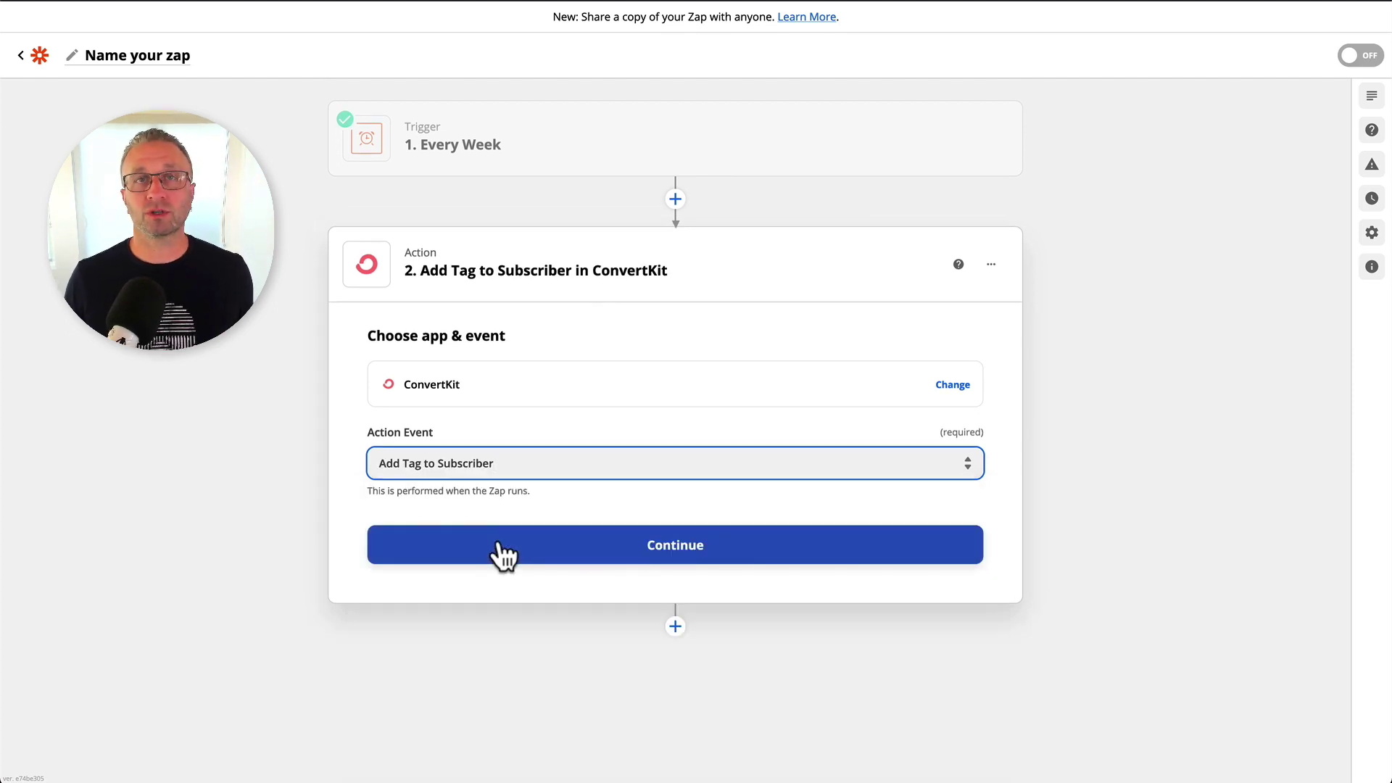
- Select the connected ConvertKit account for the action and scroll to its Tag and Email setup fields
{"action": "left_click", "coordinate": [499, 544]}
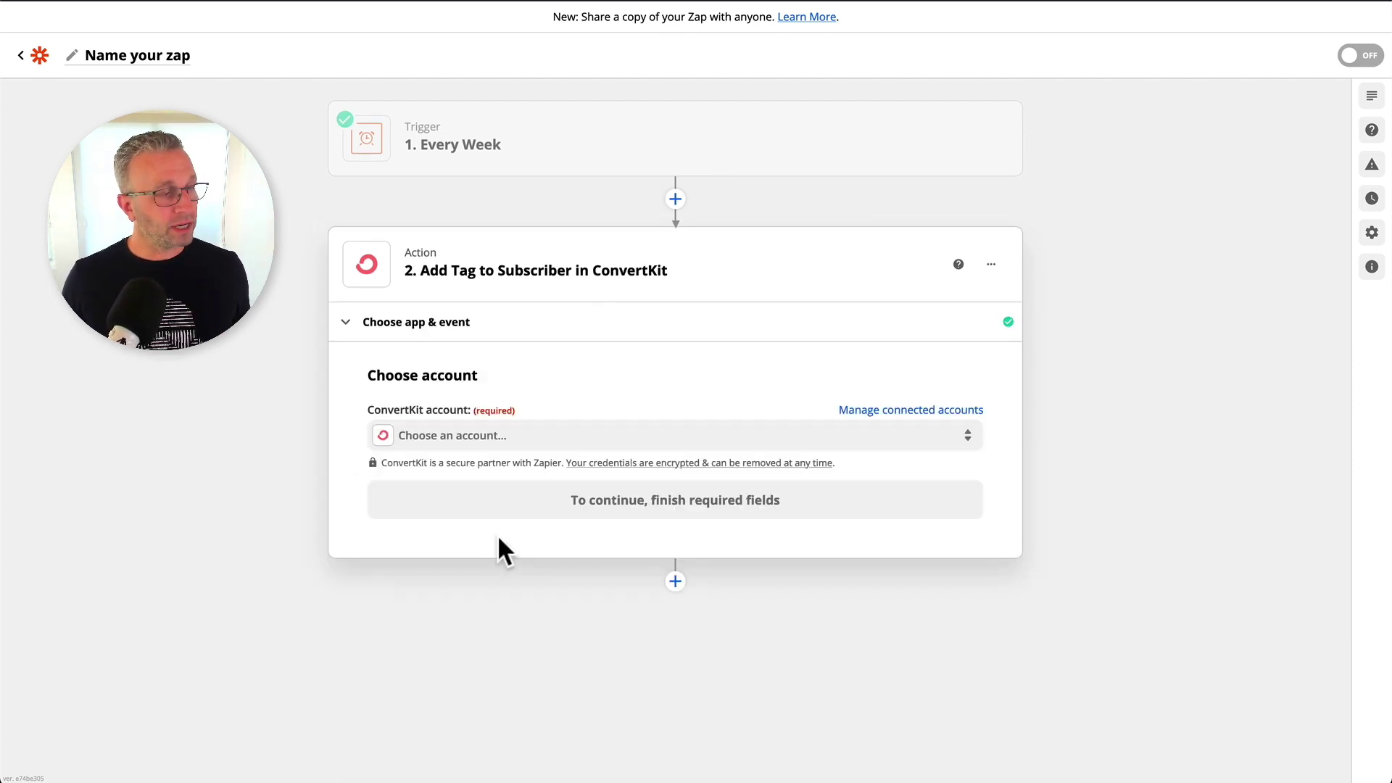
{"action": "left_click", "coordinate": [518, 437]}
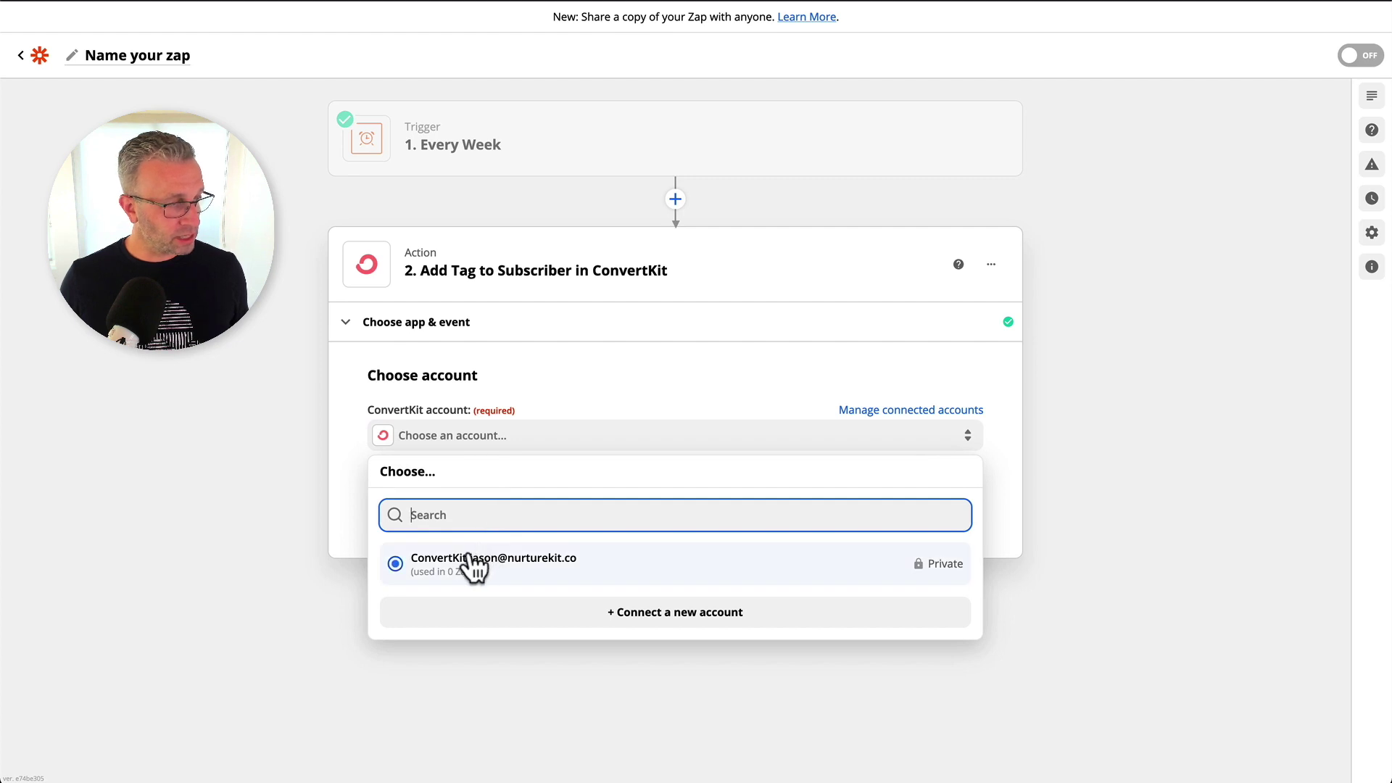
{"action": "key", "text": "Return"}
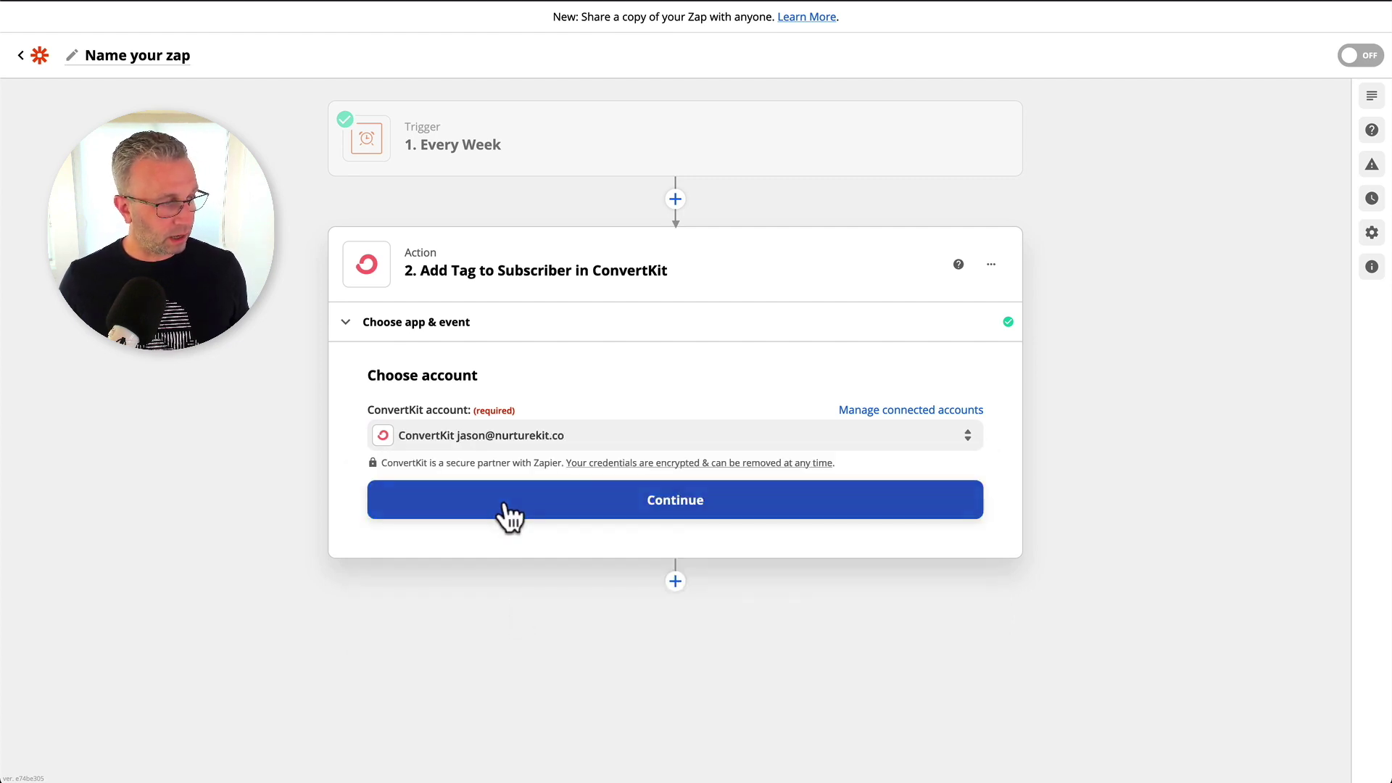
{"action": "left_click", "coordinate": [510, 517]}
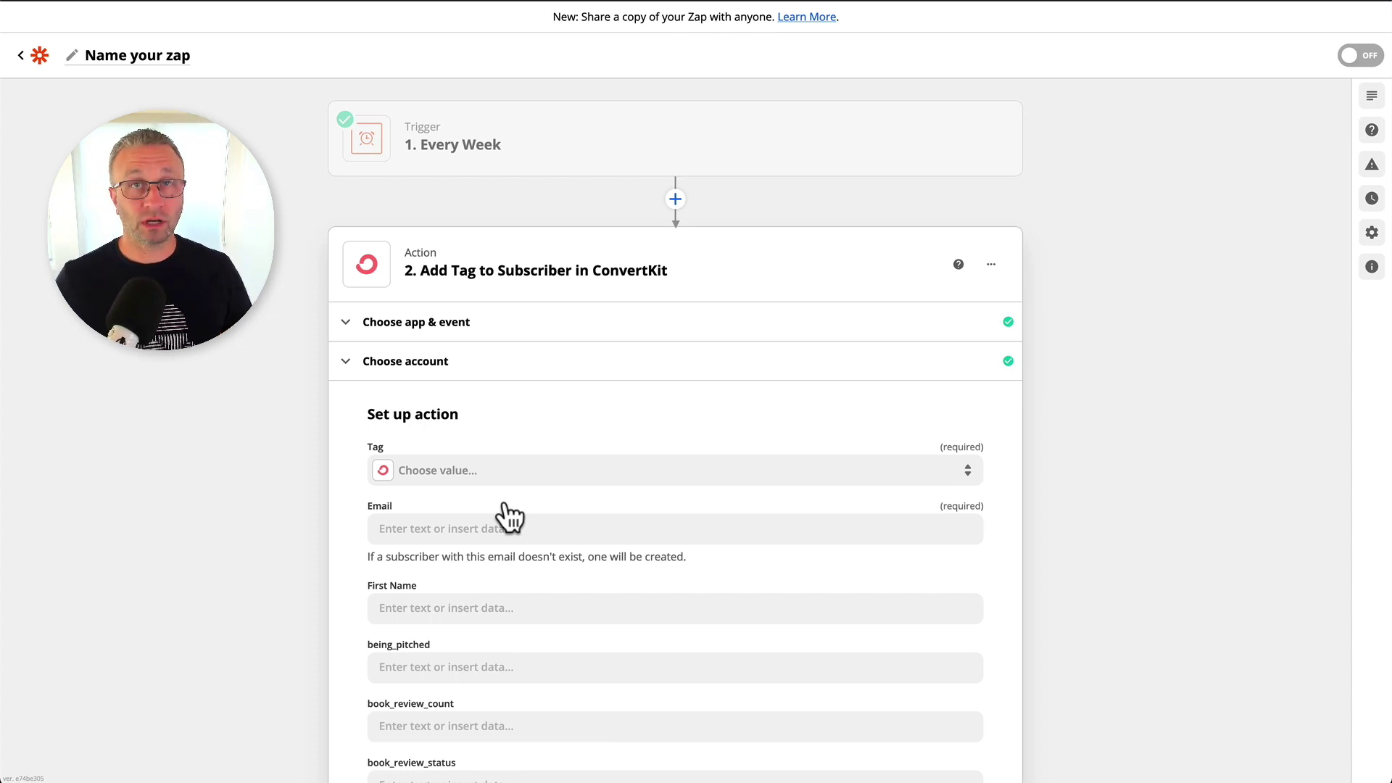
{"action": "scroll", "coordinate": [747, 540], "scroll_direction": "down", "scroll_amount": 4}
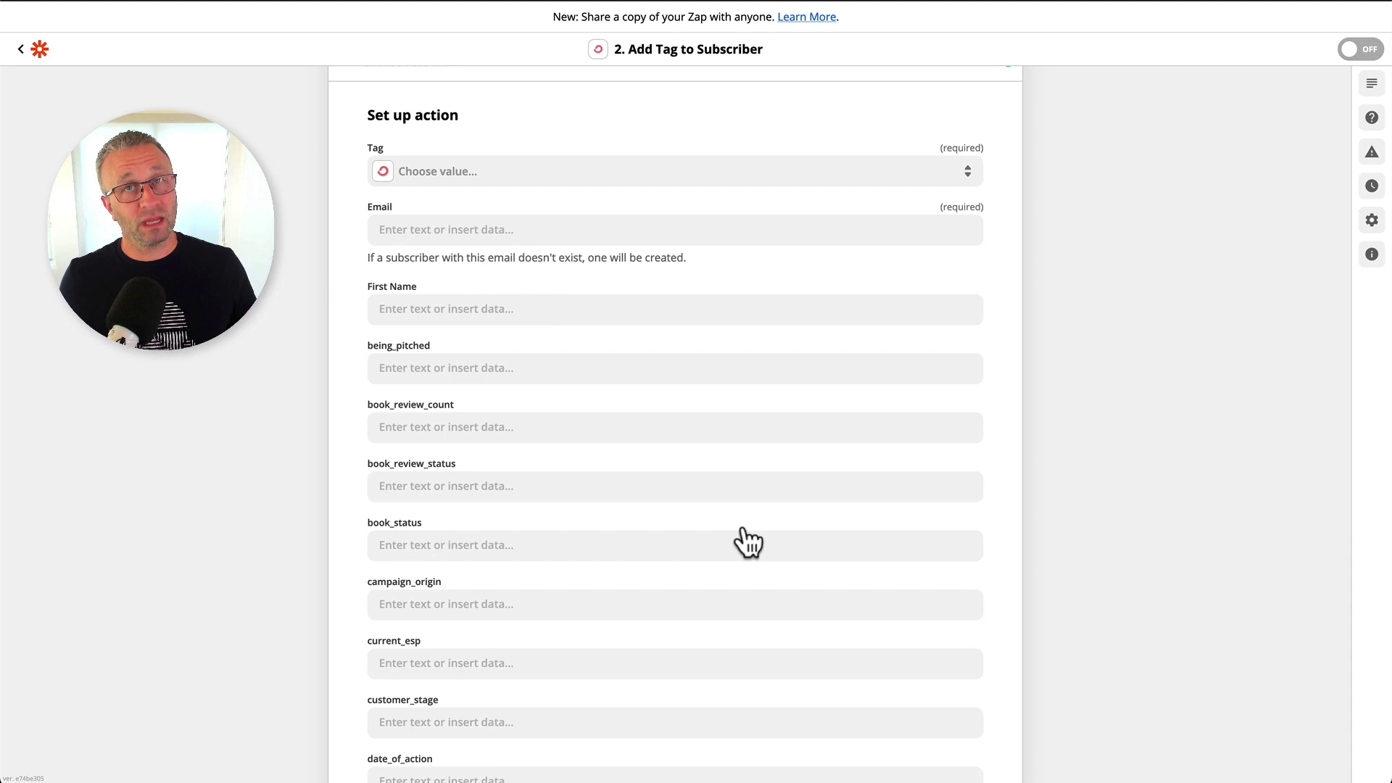